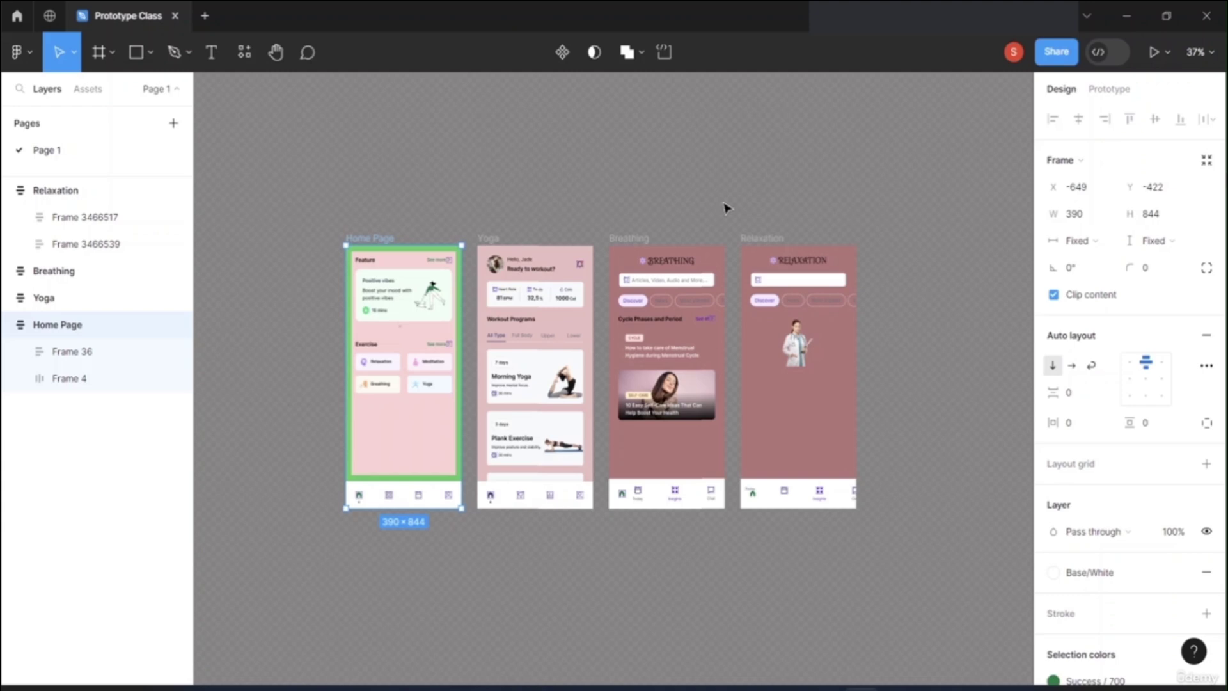
# Link the Yoga card on the Home Page to the Yoga screen with an on-click navigation and a Dissolve transition.
pyautogui.click(1116, 90)
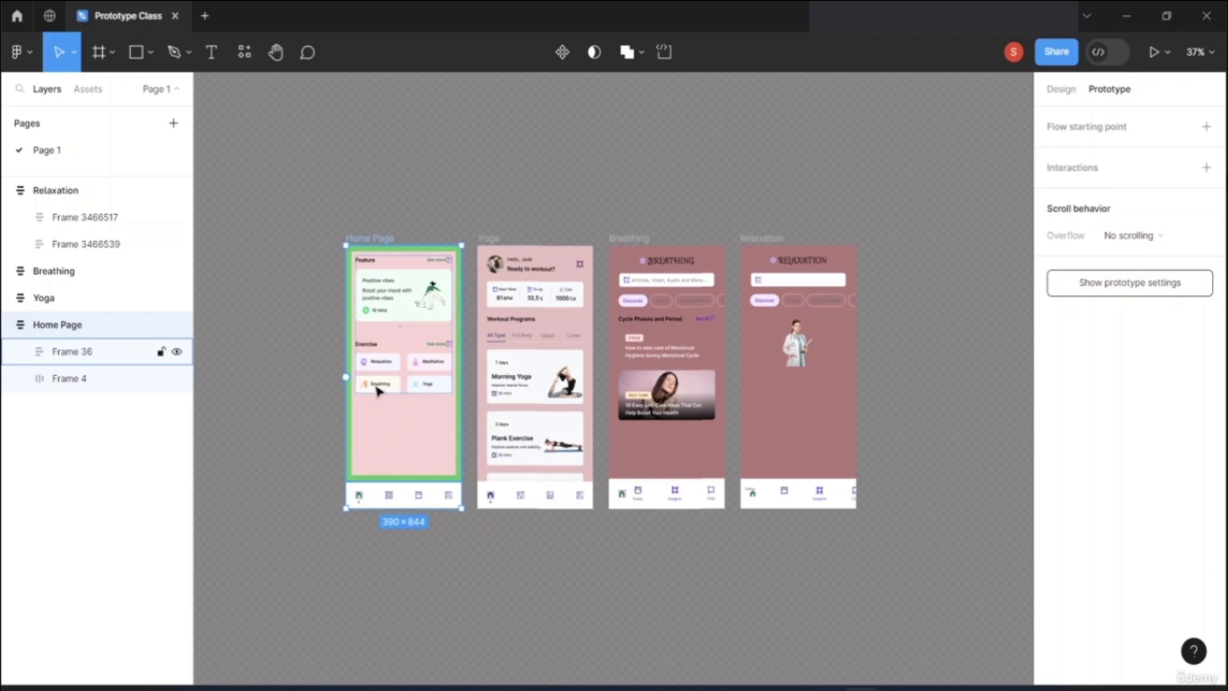
pyautogui.doubleClick(425, 386)
pyautogui.doubleClick(425, 387)
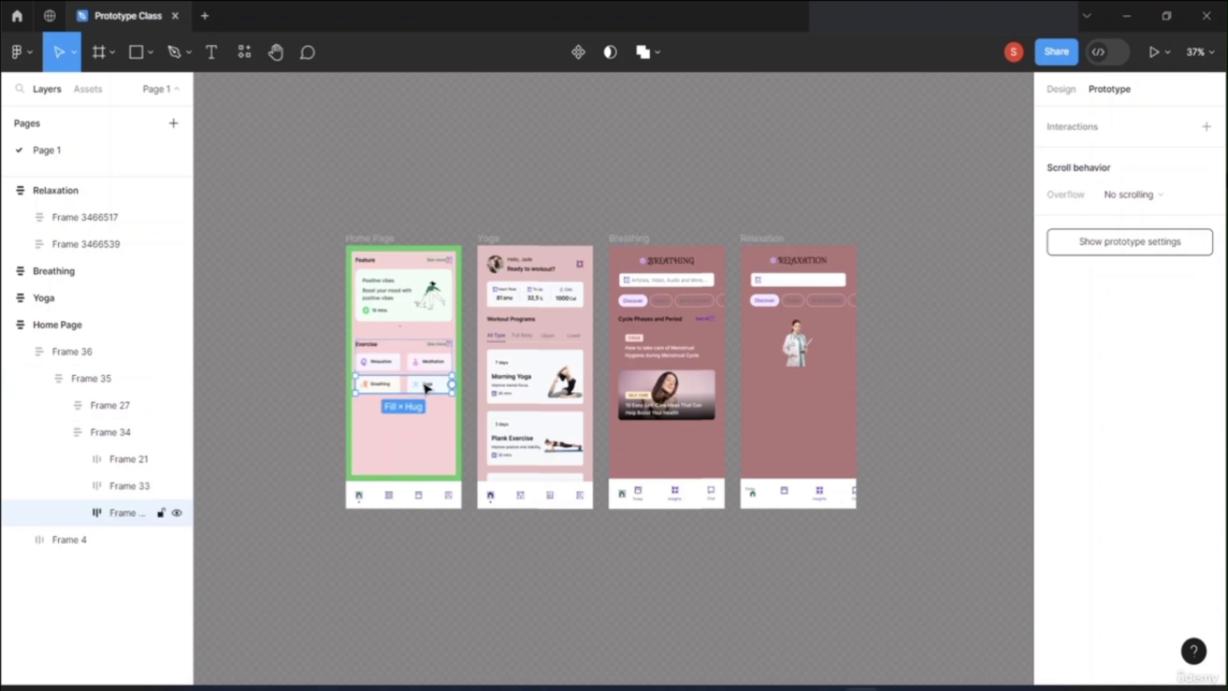
pyautogui.doubleClick(425, 386)
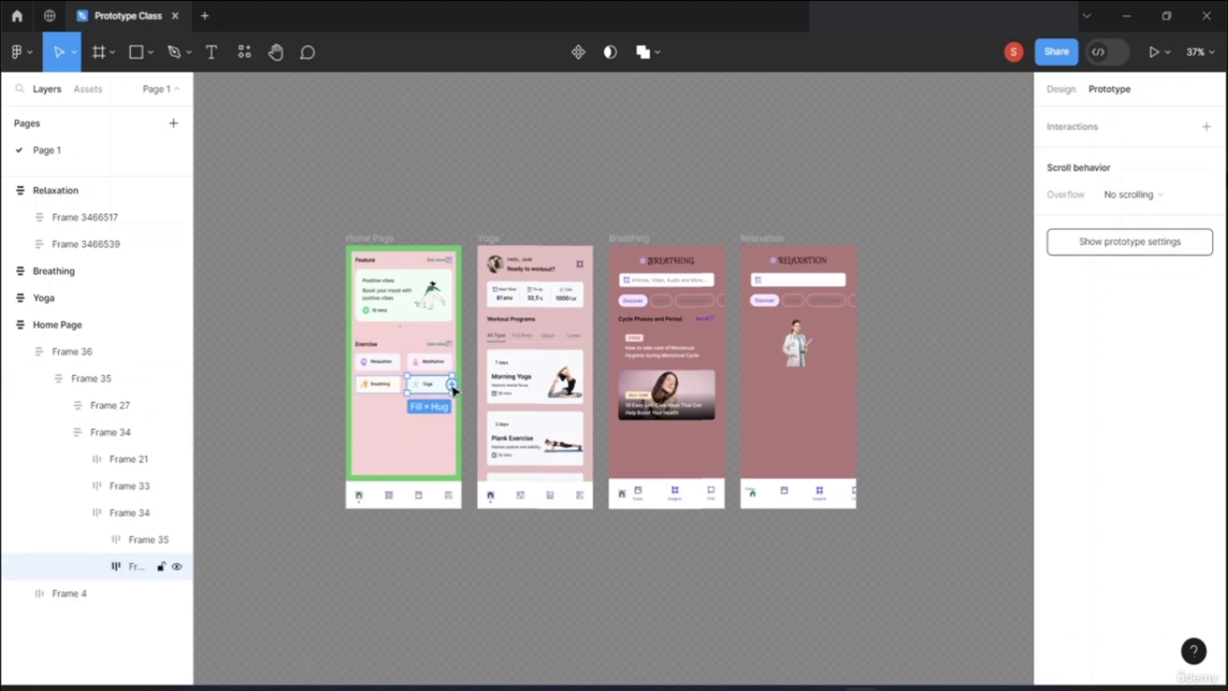
pyautogui.moveTo(453, 385); pyautogui.dragTo(486, 353)
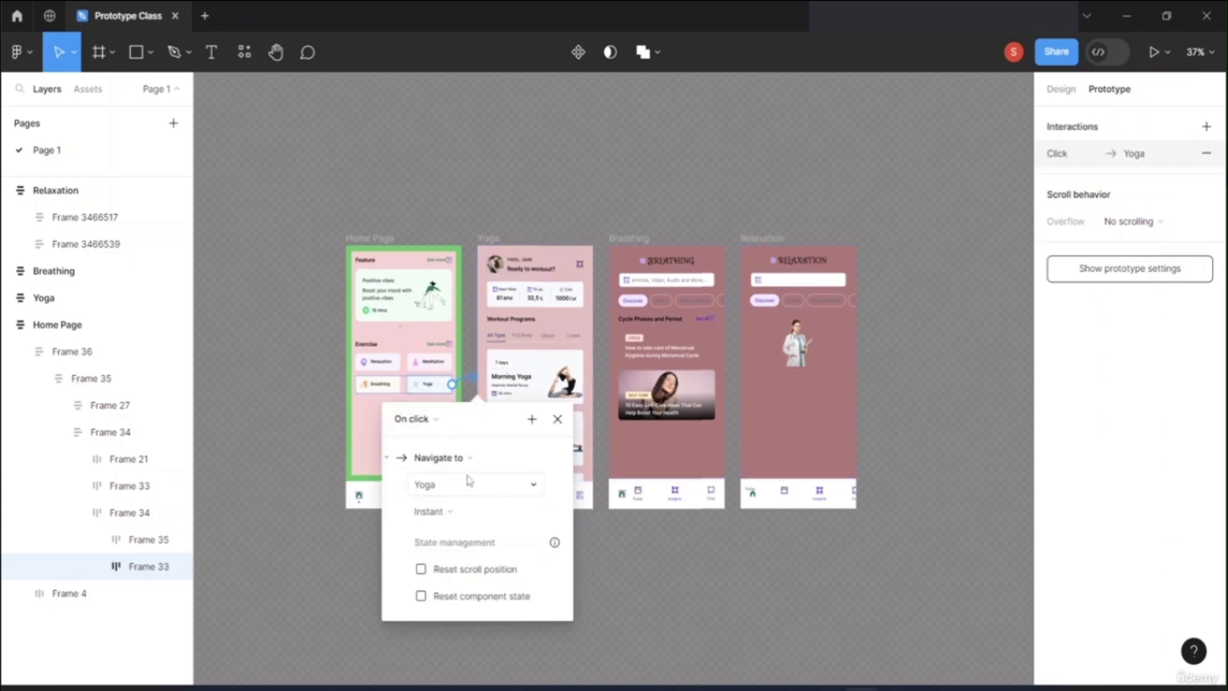
pyautogui.click(450, 521)
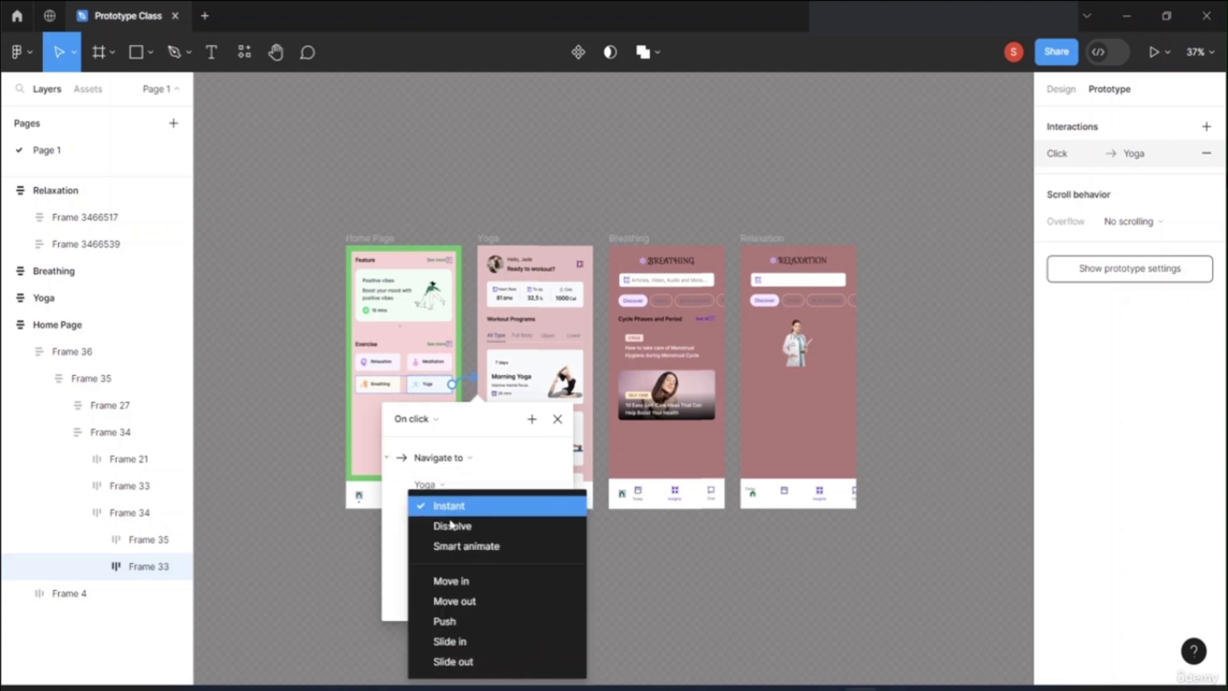
pyautogui.click(458, 534)
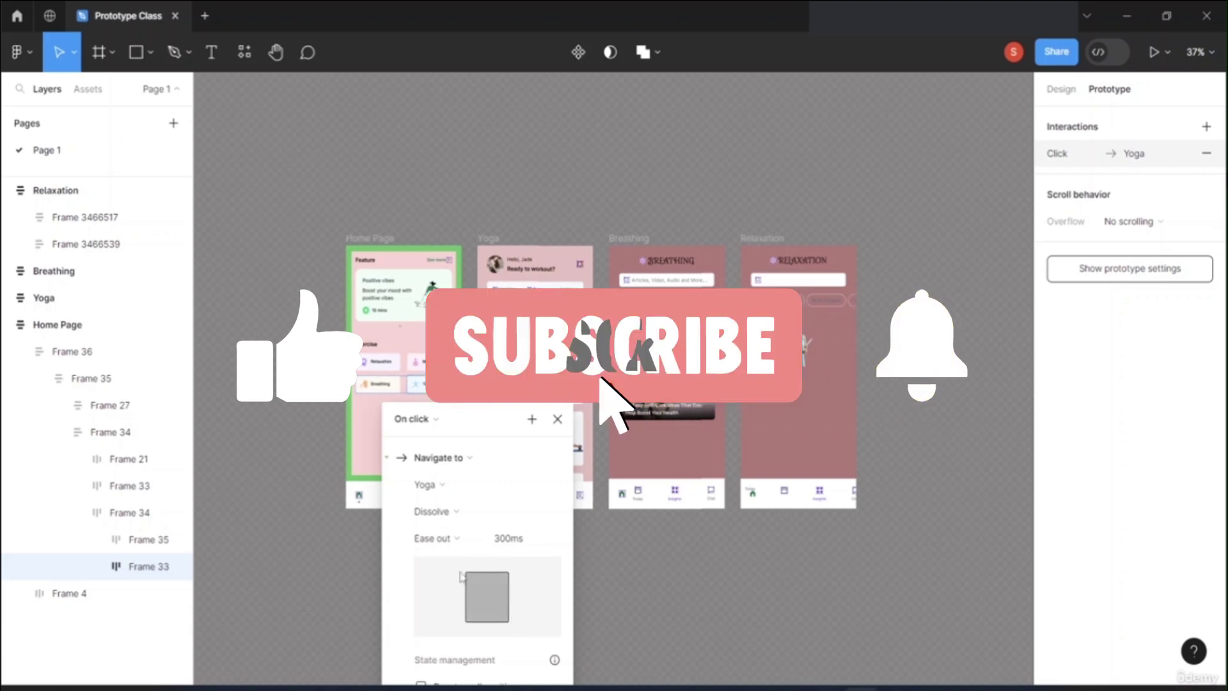
pyautogui.click(372, 417)
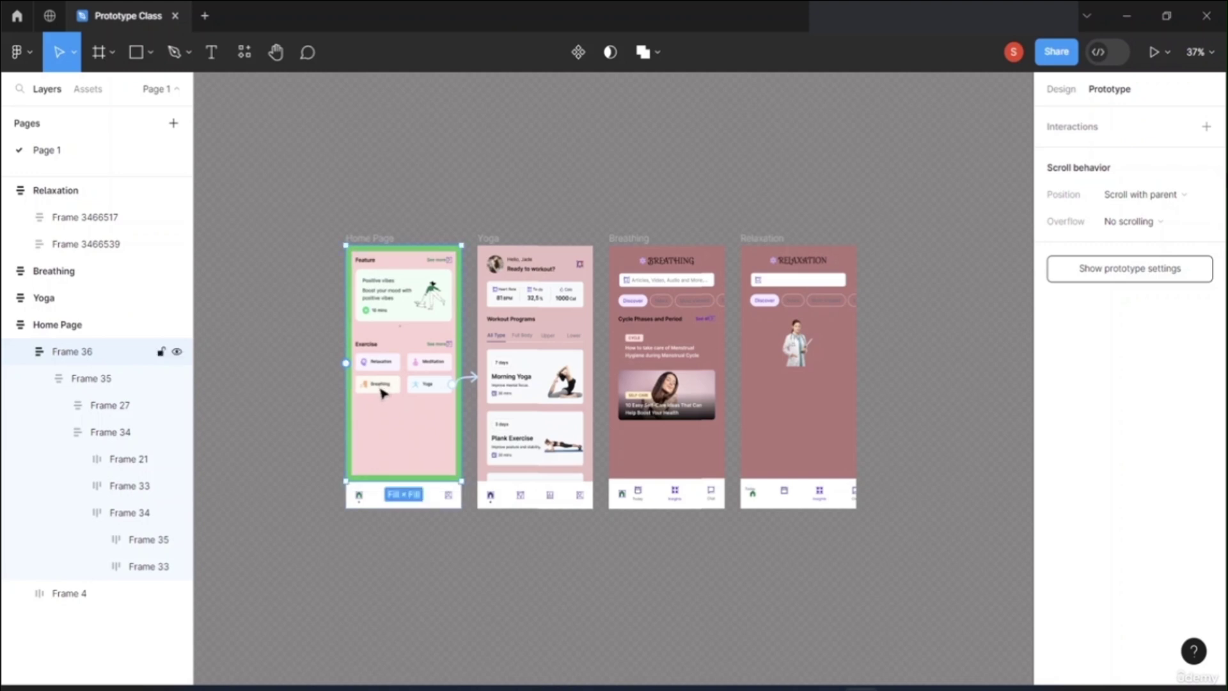
# Link the Breathing card on the Home Page to the Breathing screen with an on-click Dissolve navigation.
pyautogui.doubleClick(382, 393)
pyautogui.doubleClick(384, 397)
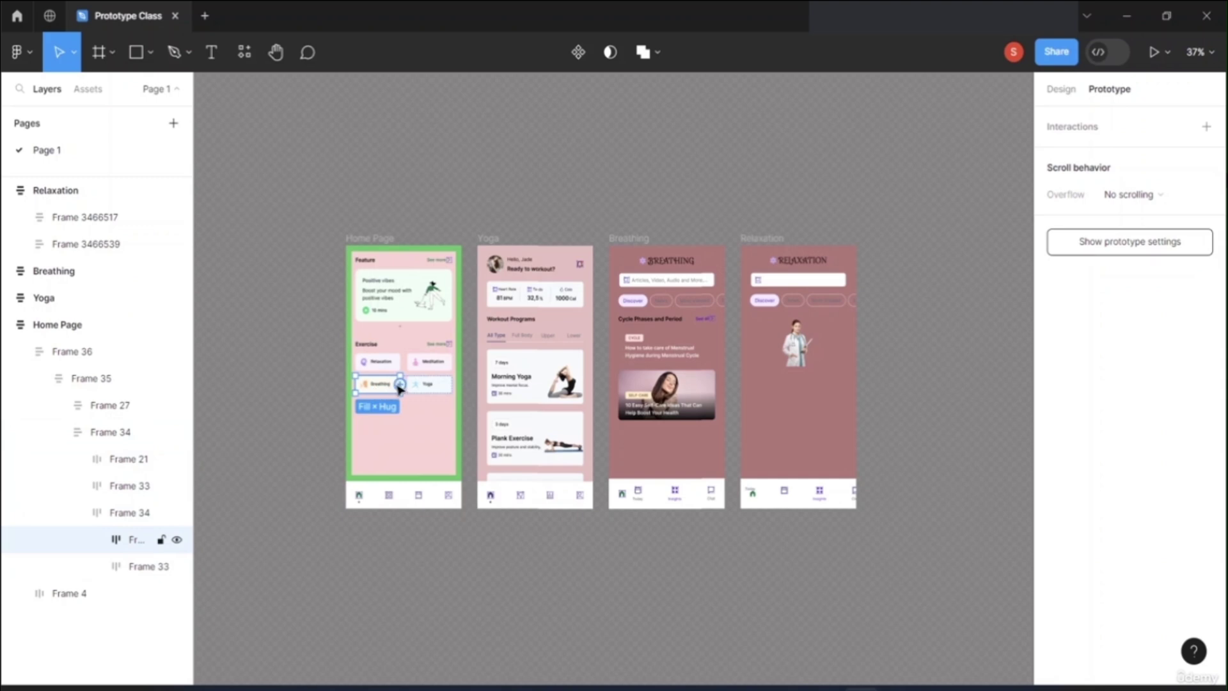
pyautogui.moveTo(379, 394); pyautogui.dragTo(617, 383)
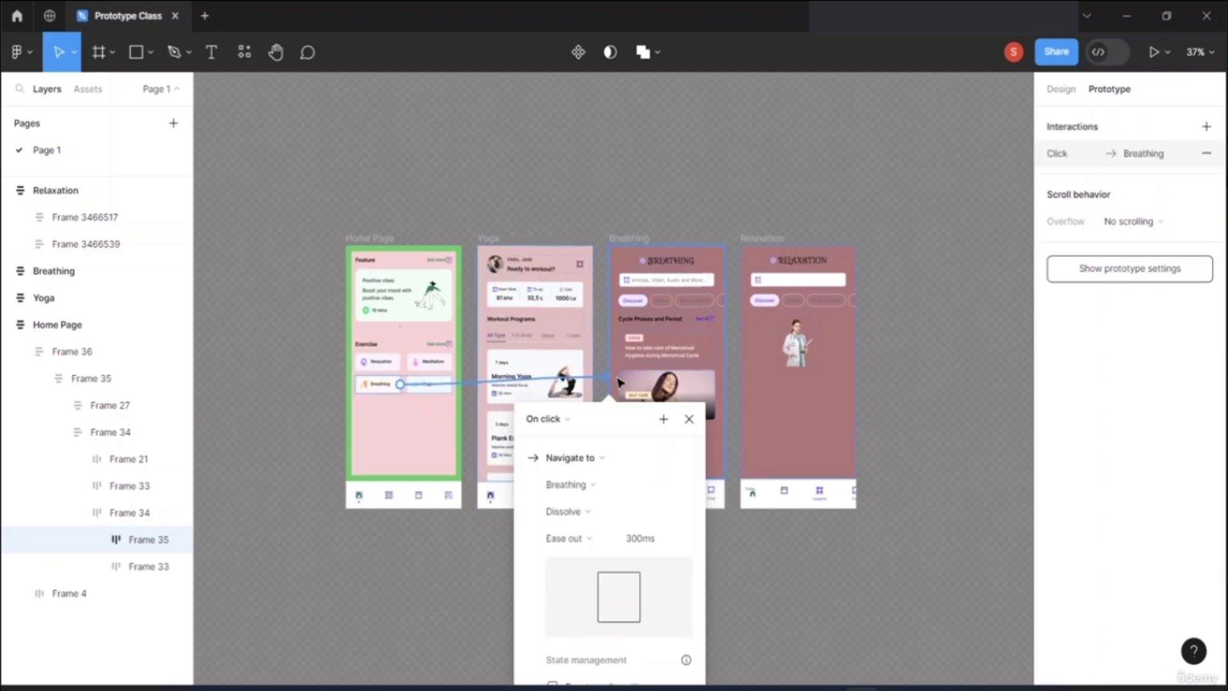
pyautogui.press('Return')
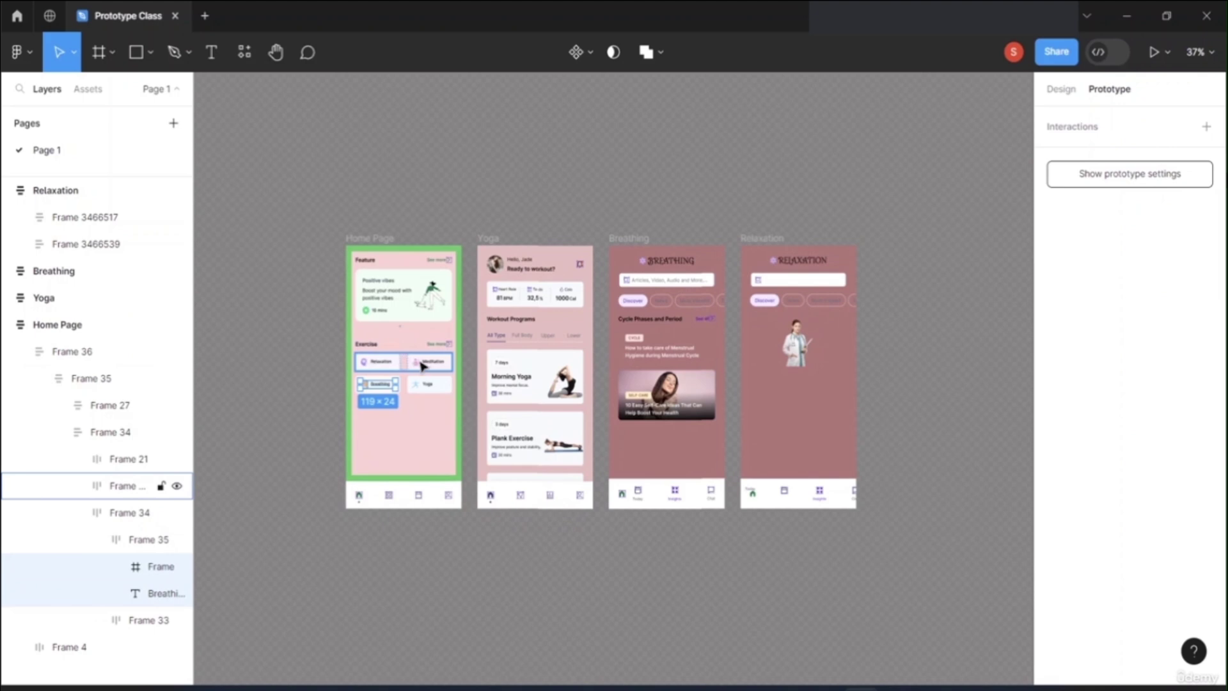
# Link the Relaxation card on the Home Page to the Relaxation screen with an on-click Dissolve navigation.
pyautogui.click(387, 368)
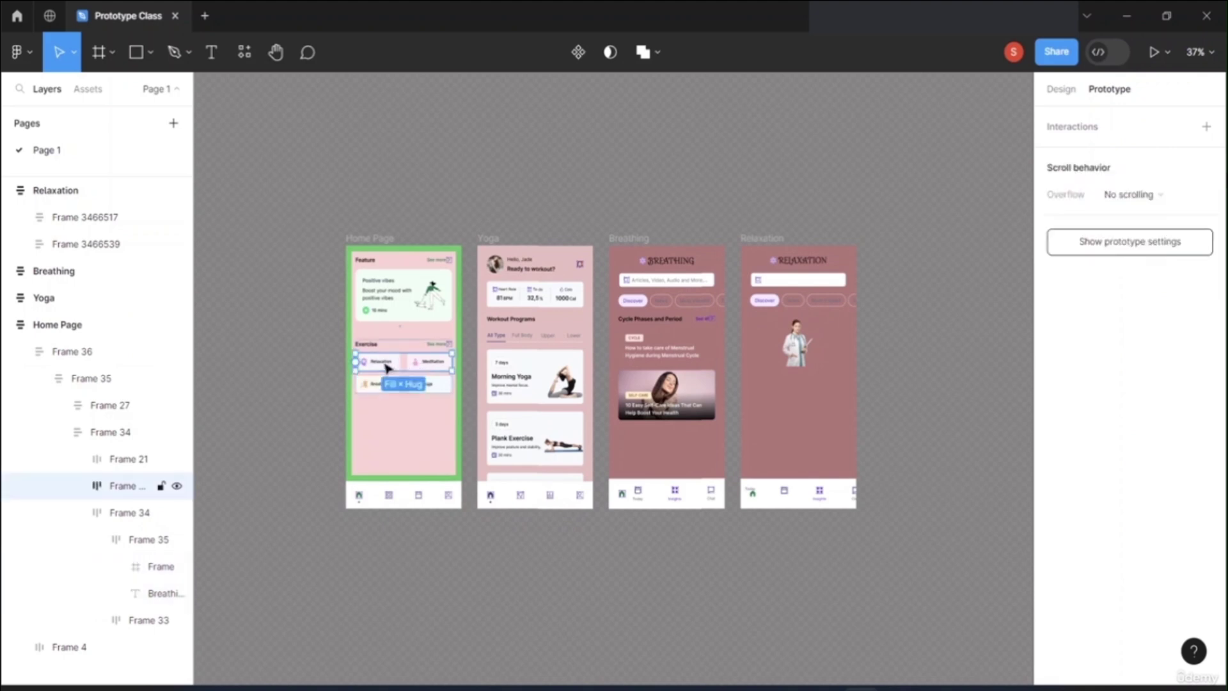
pyautogui.click(387, 367)
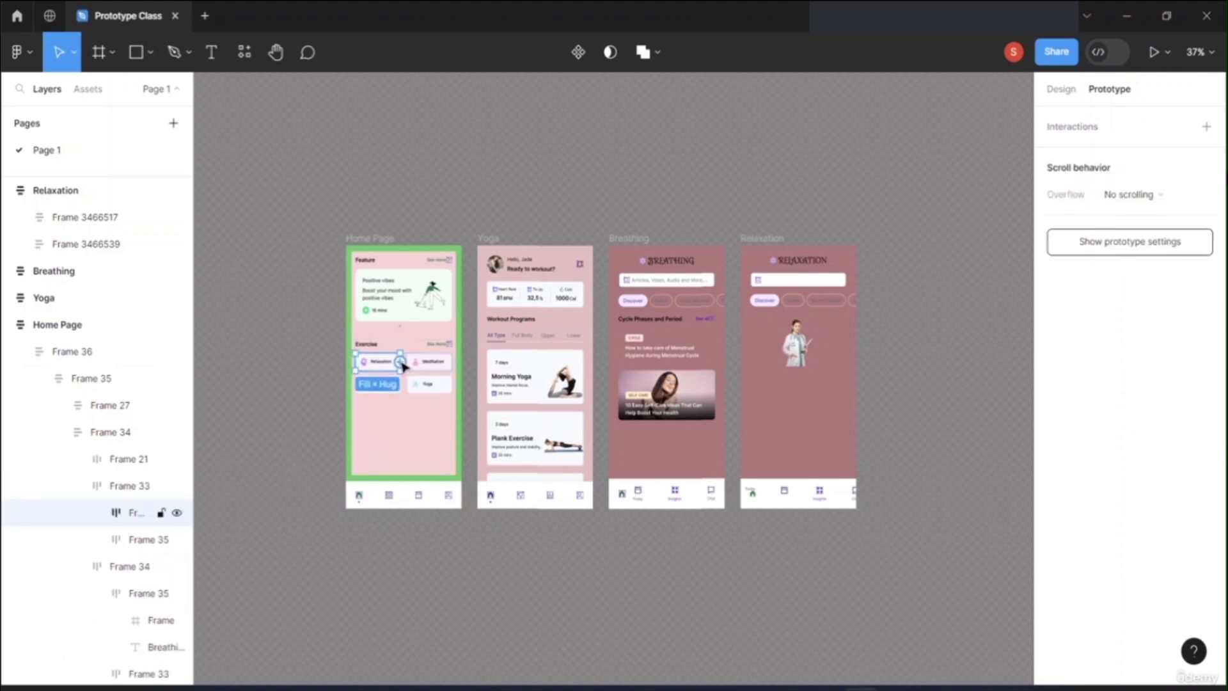
pyautogui.moveTo(403, 366); pyautogui.dragTo(781, 317)
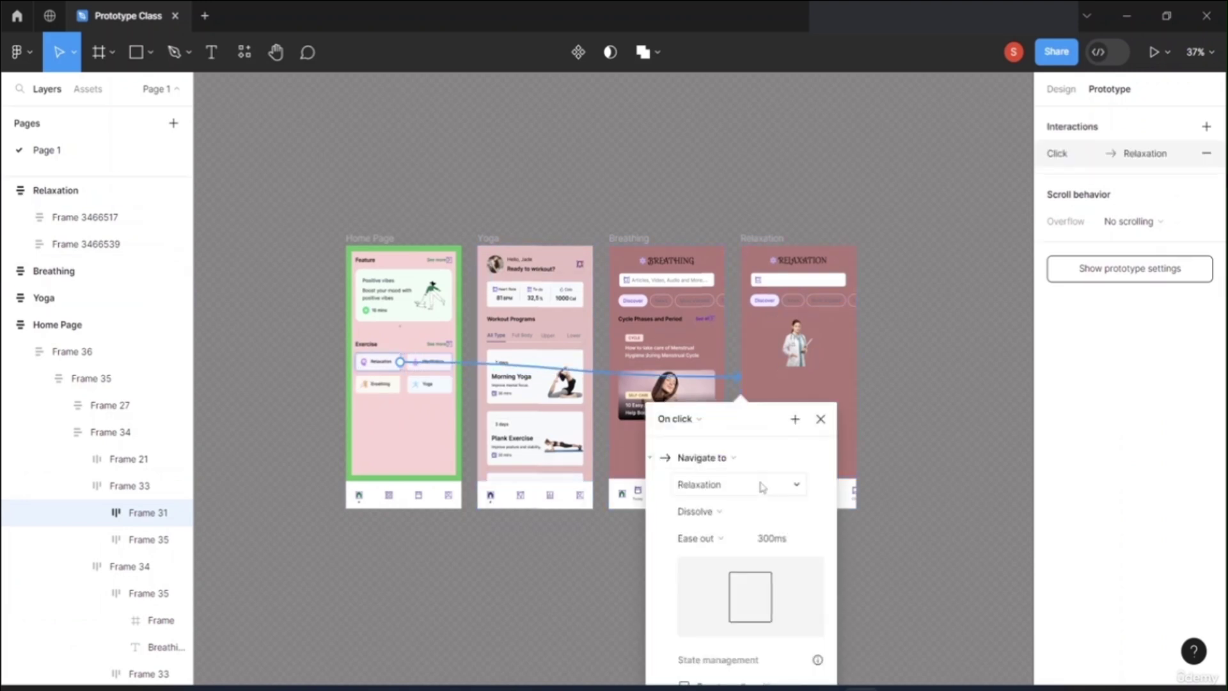
pyautogui.hotkey('ctrl', 'z')
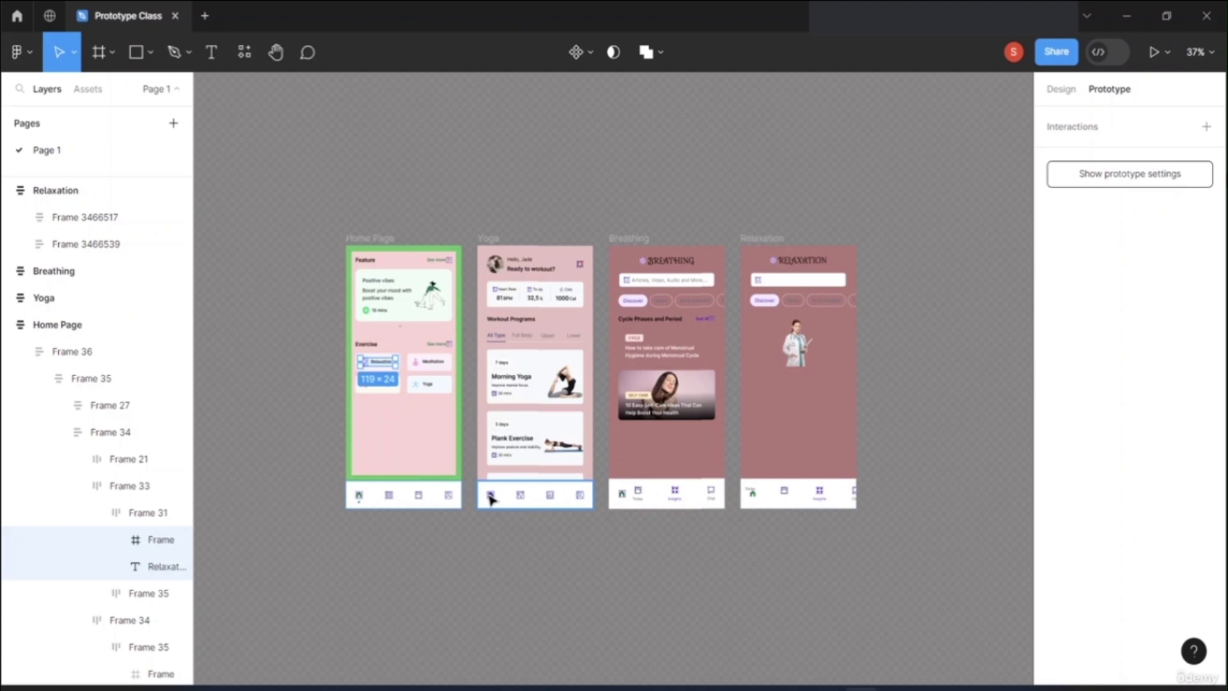
# Link the home-05 icon in the Yoga screen's navigation bar back to the Home Page.
pyautogui.moveTo(491, 499)
pyautogui.mouseDown()
pyautogui.moveTo(492, 447)
pyautogui.moveTo(496, 496)
pyautogui.mouseUp()
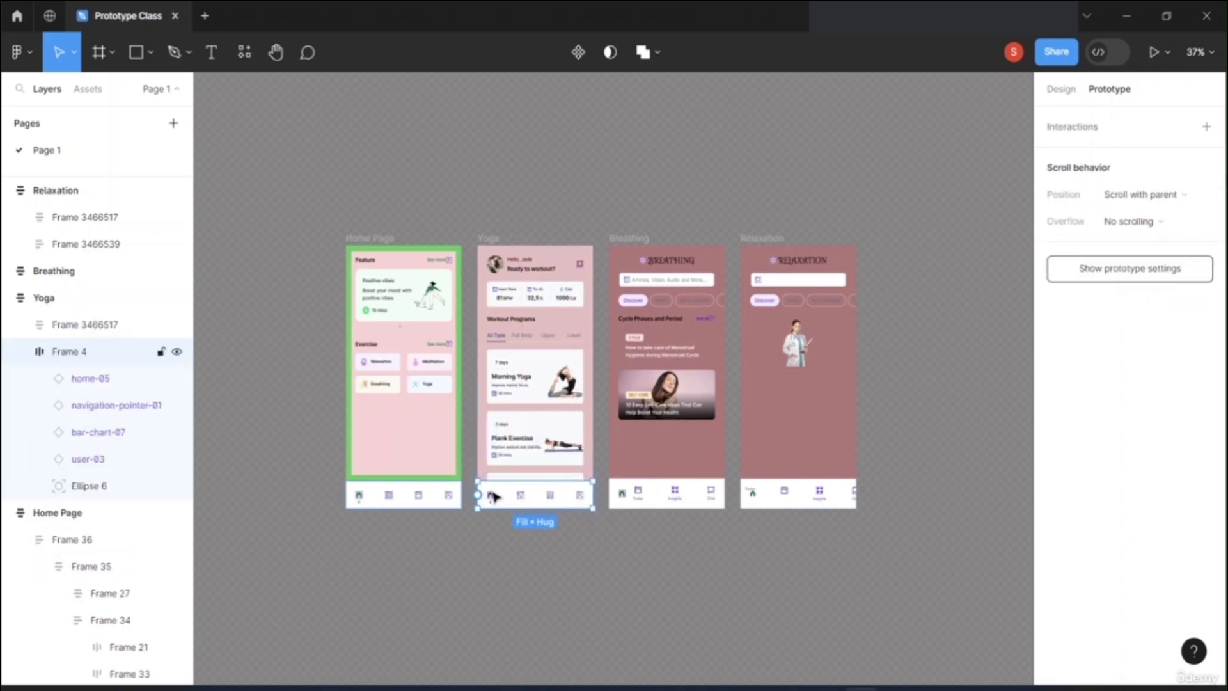
pyautogui.doubleClick(491, 494)
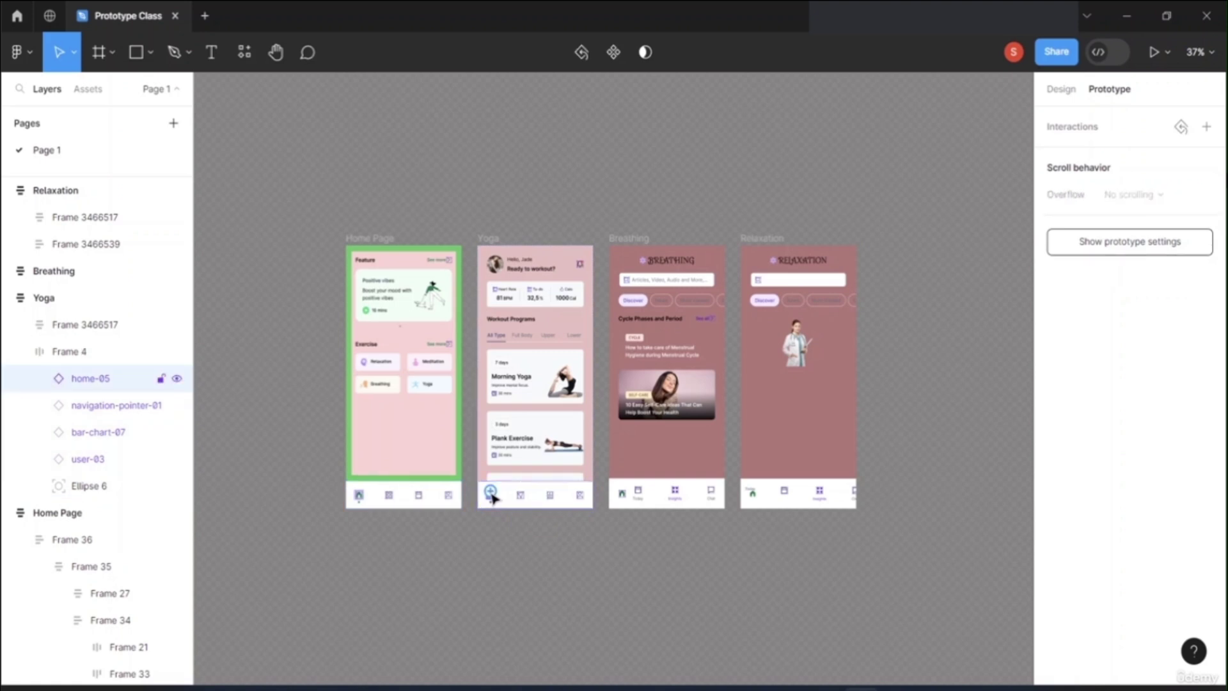
pyautogui.moveTo(490, 492); pyautogui.dragTo(461, 412)
pyautogui.click(547, 504)
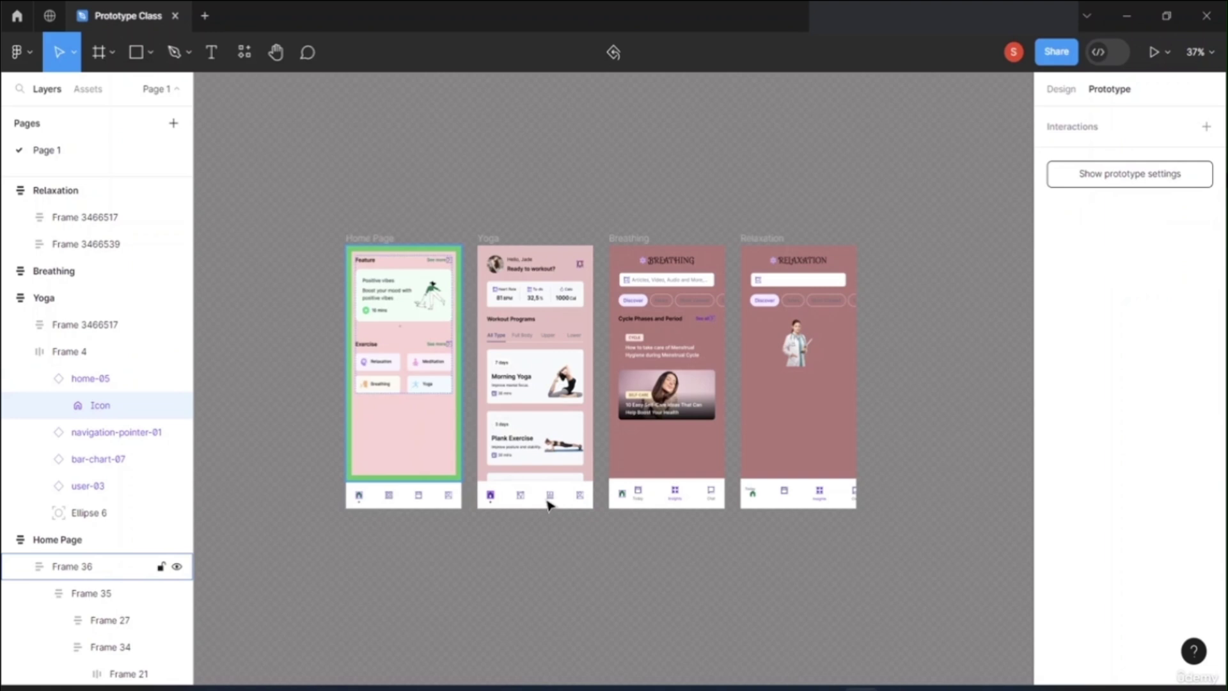
# Link the home-05 icon in the Breathing screen's navigation bar back to the Home Page.
pyautogui.click(628, 498)
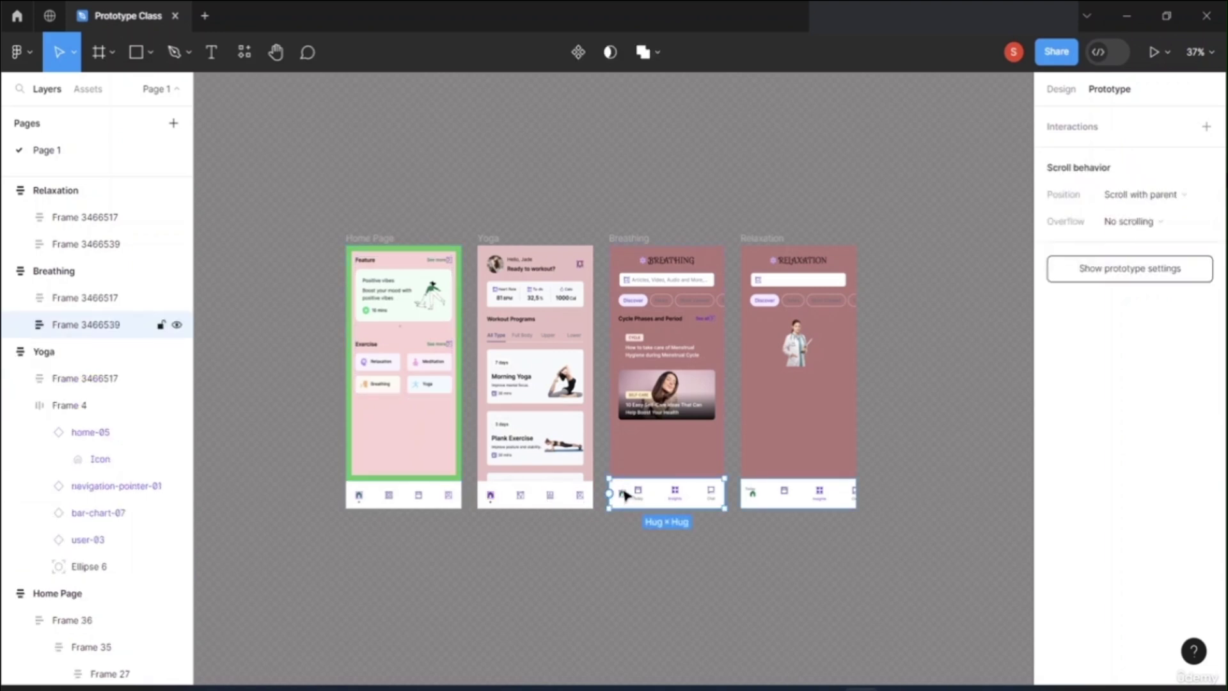
pyautogui.doubleClick(625, 496)
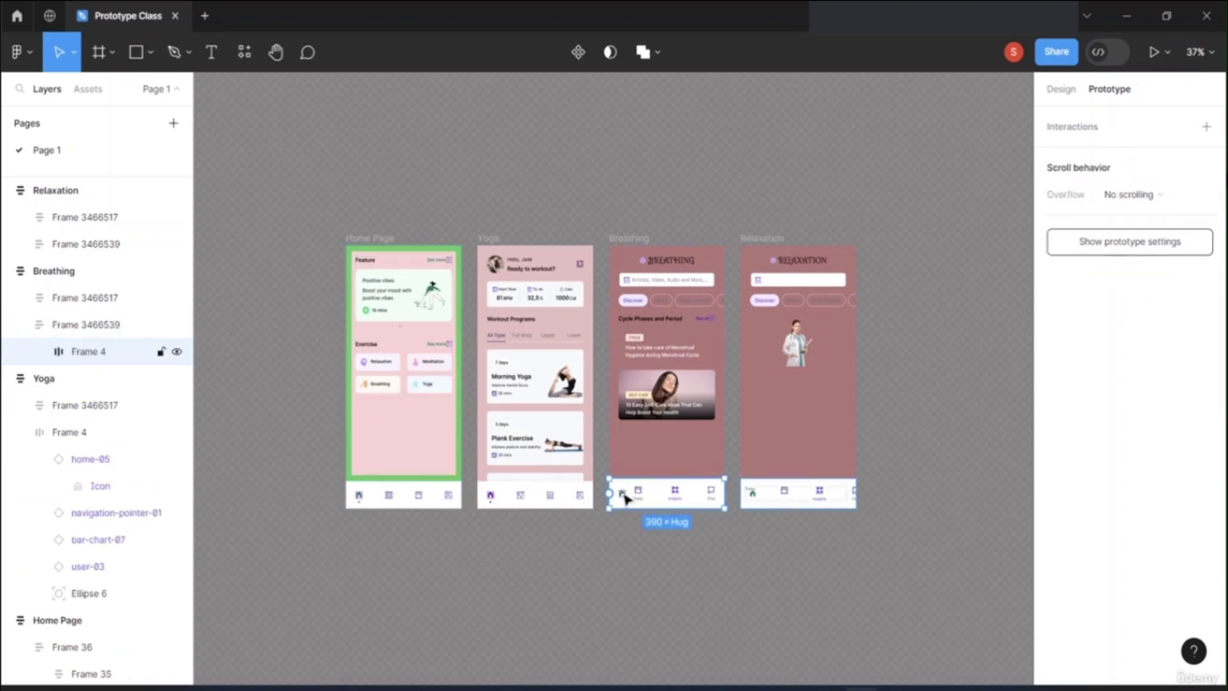
pyautogui.doubleClick(625, 497)
pyautogui.rightClick(625, 497)
pyautogui.click(595, 460)
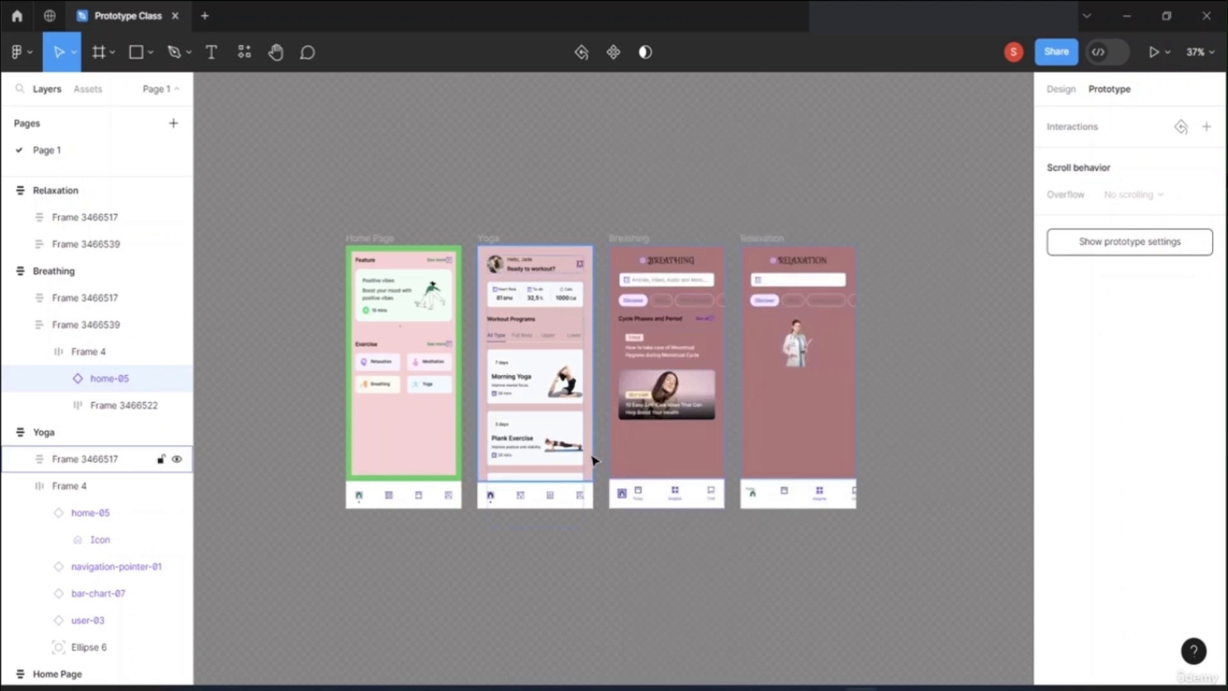
pyautogui.moveTo(619, 493); pyautogui.dragTo(456, 392)
pyautogui.doubleClick(619, 493)
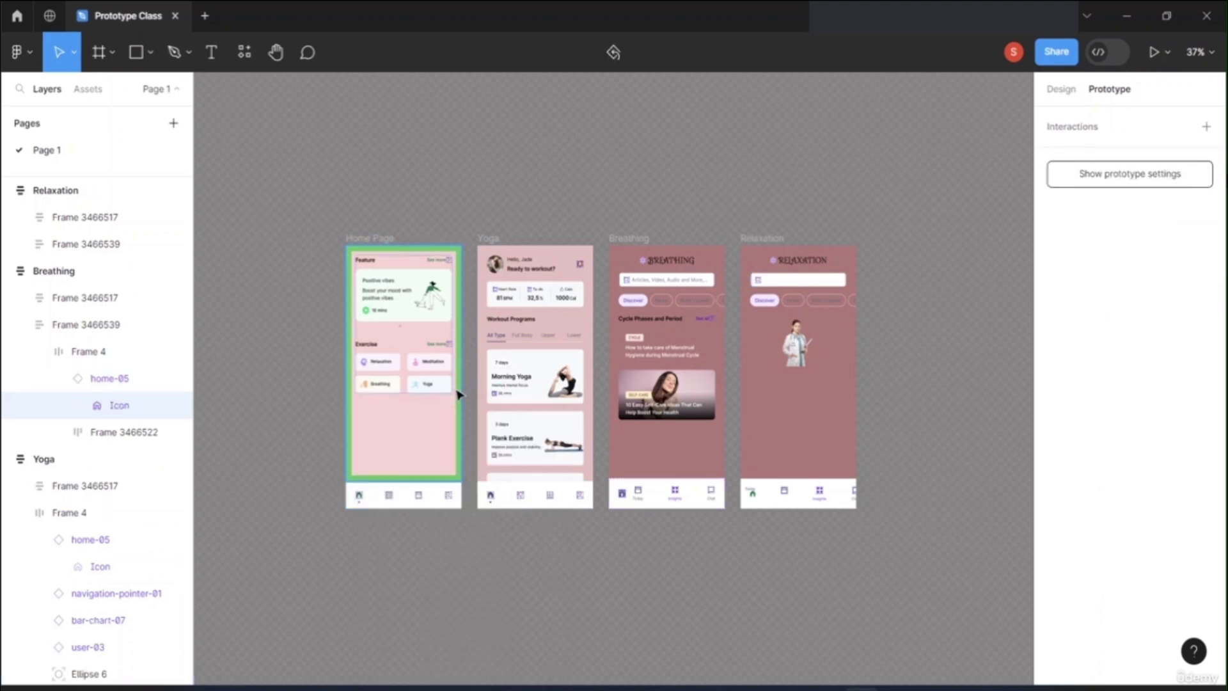
# Link Frame 3466522 in the Relaxation screen's navigation bar to the Home Page with an on-click Dissolve navigation.
pyautogui.click(755, 498)
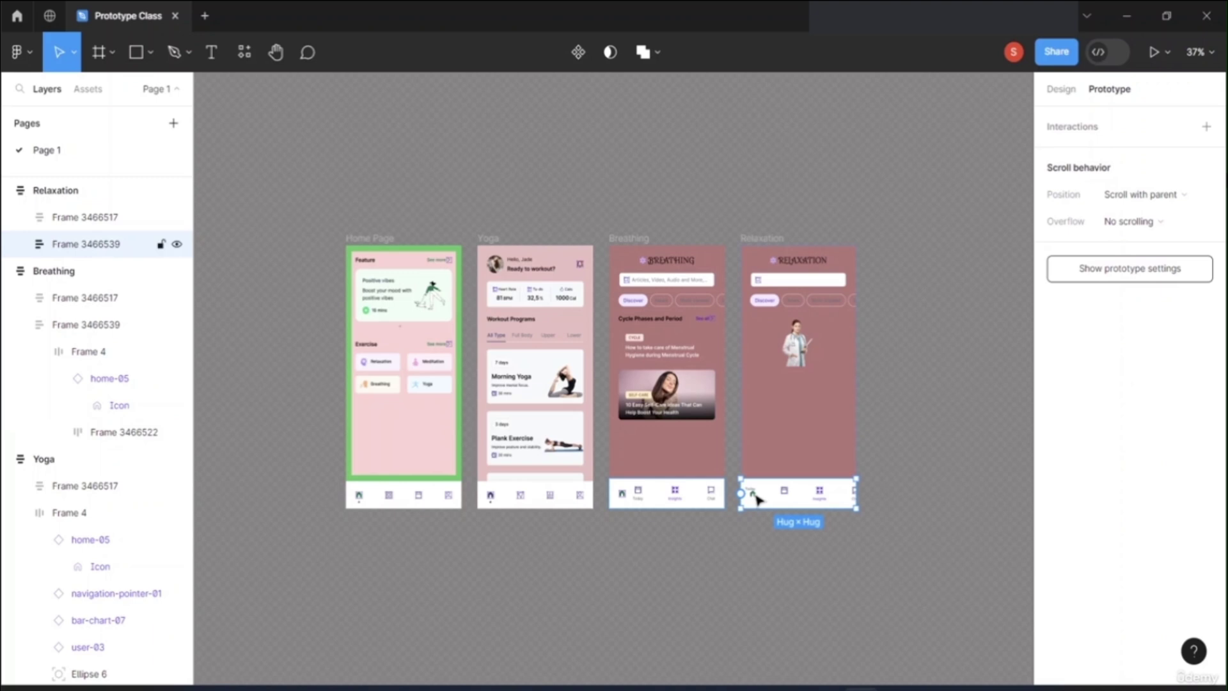
pyautogui.doubleClick(754, 498)
pyautogui.click(757, 498)
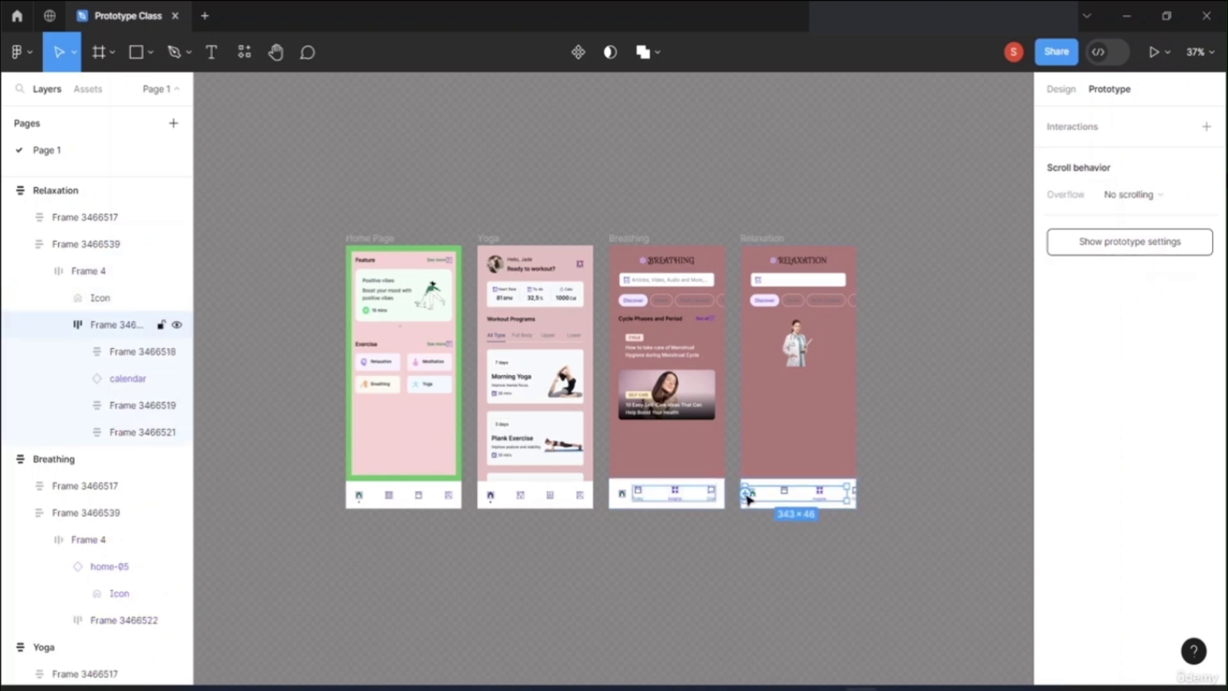
pyautogui.moveTo(747, 496); pyautogui.dragTo(723, 485)
pyautogui.moveTo(643, 449); pyautogui.dragTo(454, 376)
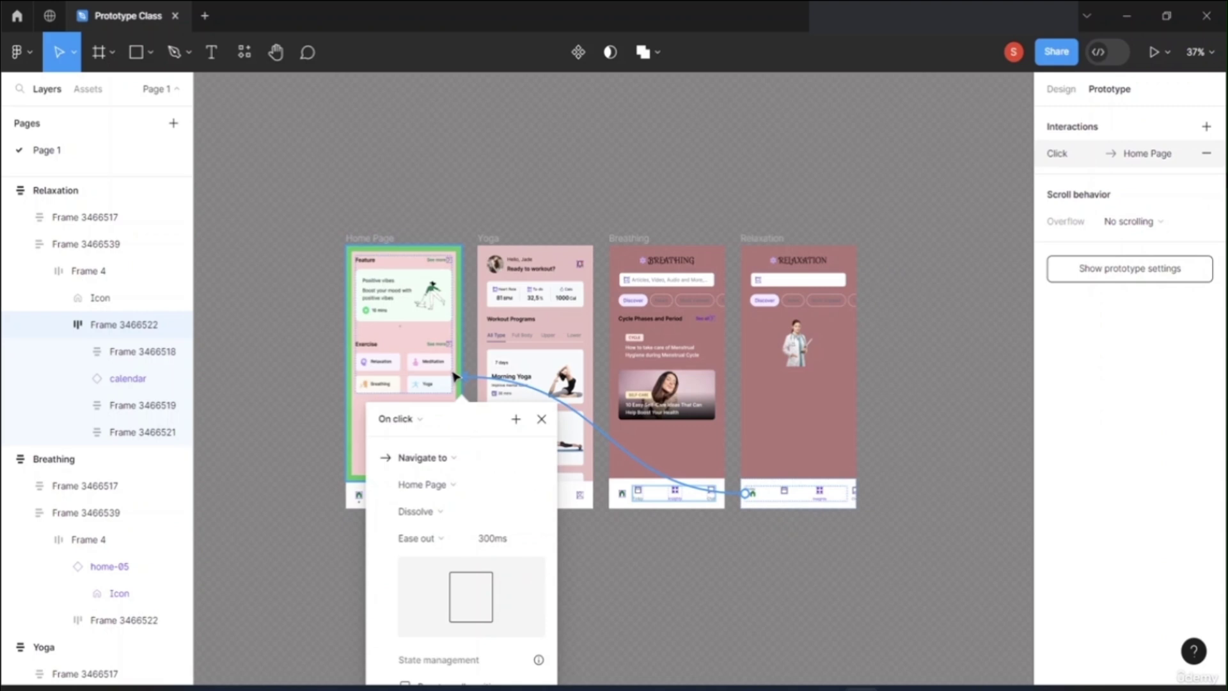
pyautogui.hotkey('ctrl', 'z')
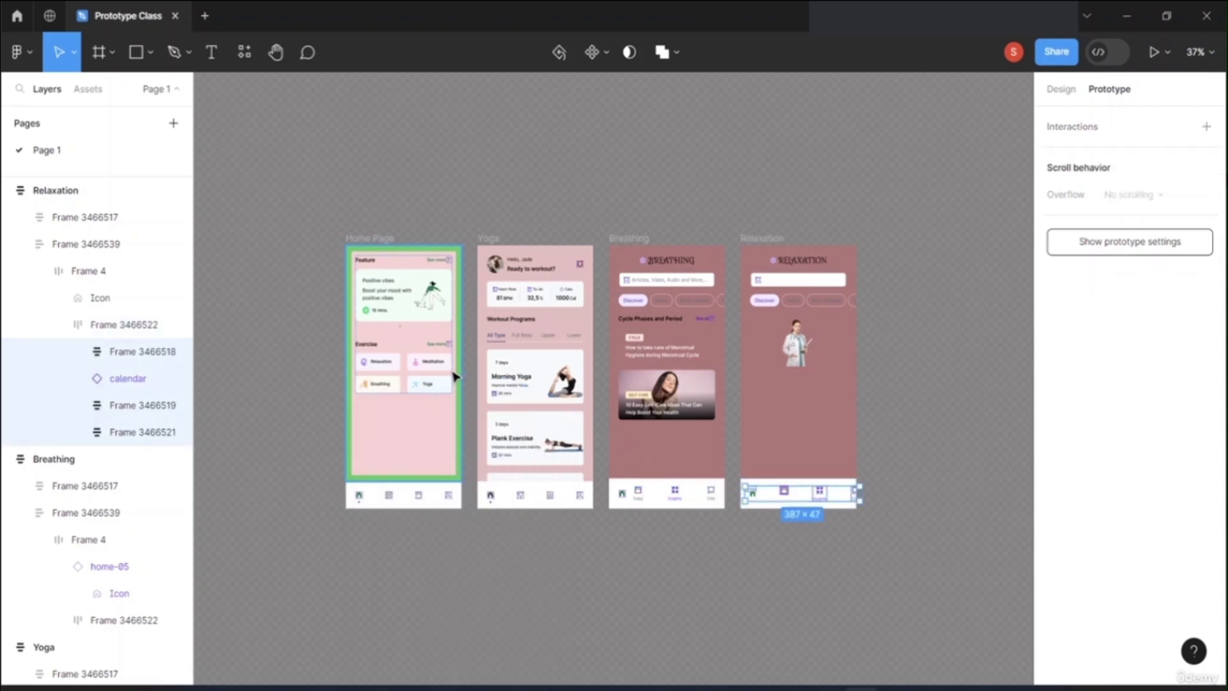
pyautogui.click(605, 391)
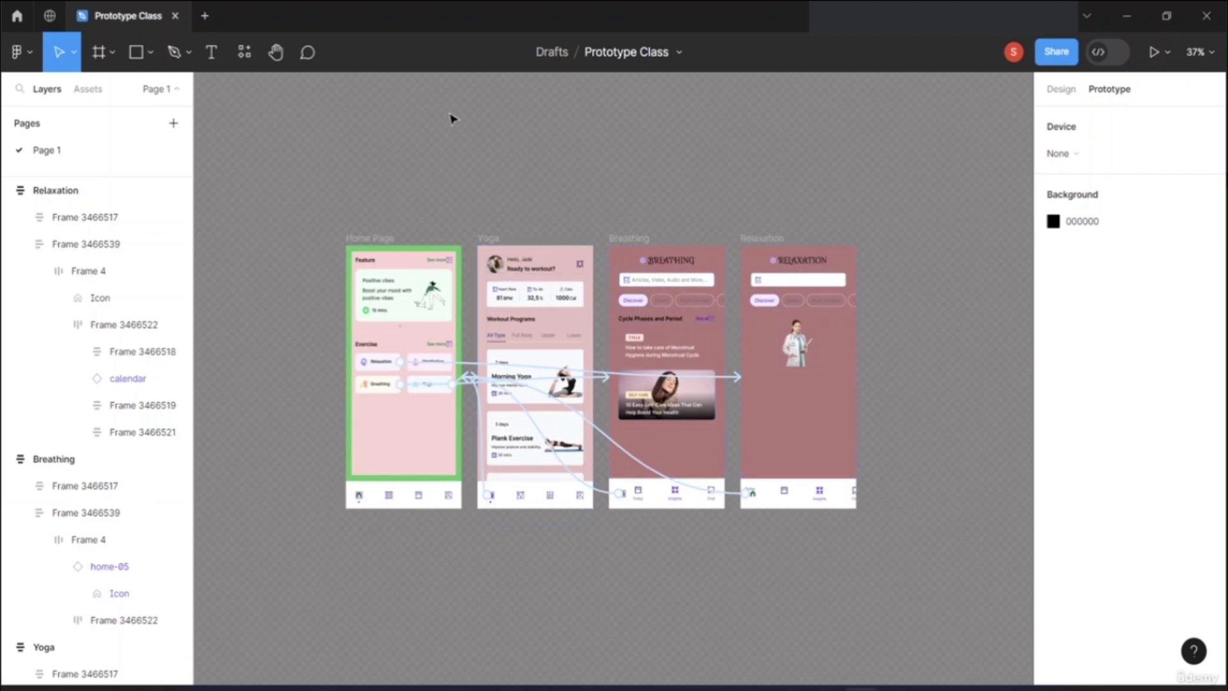
# Present the prototype and test the Relaxation card and the link back to the Home Page.
pyautogui.click(1167, 52)
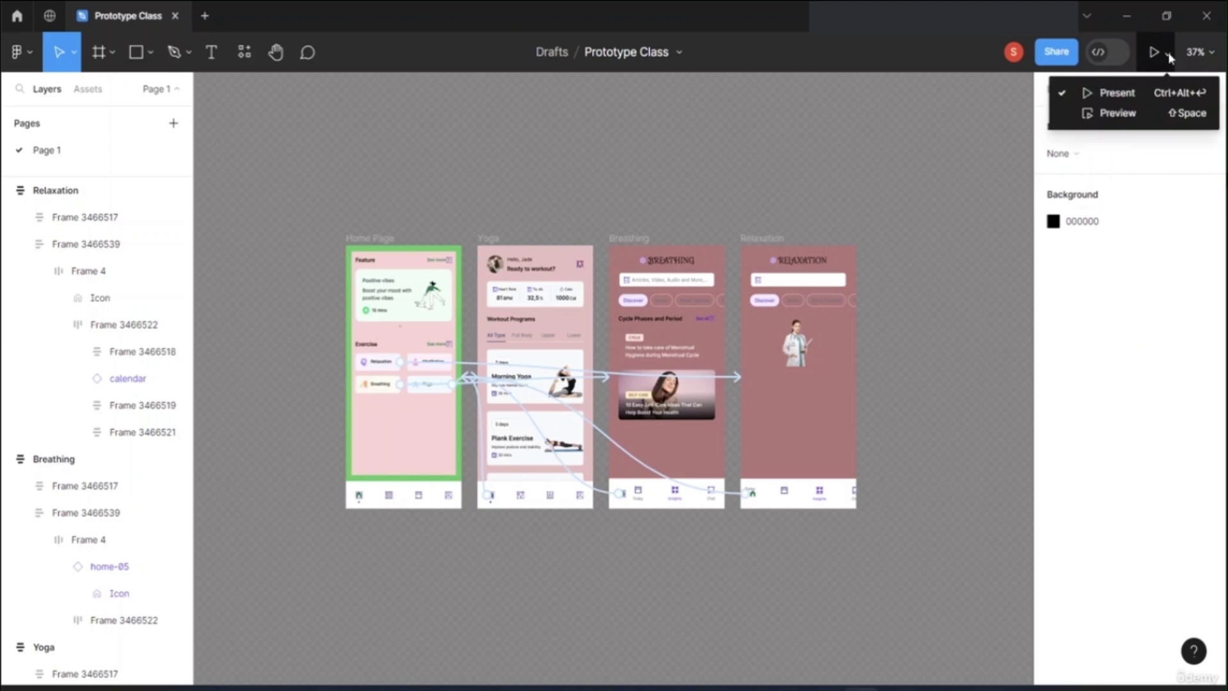
pyautogui.click(1116, 93)
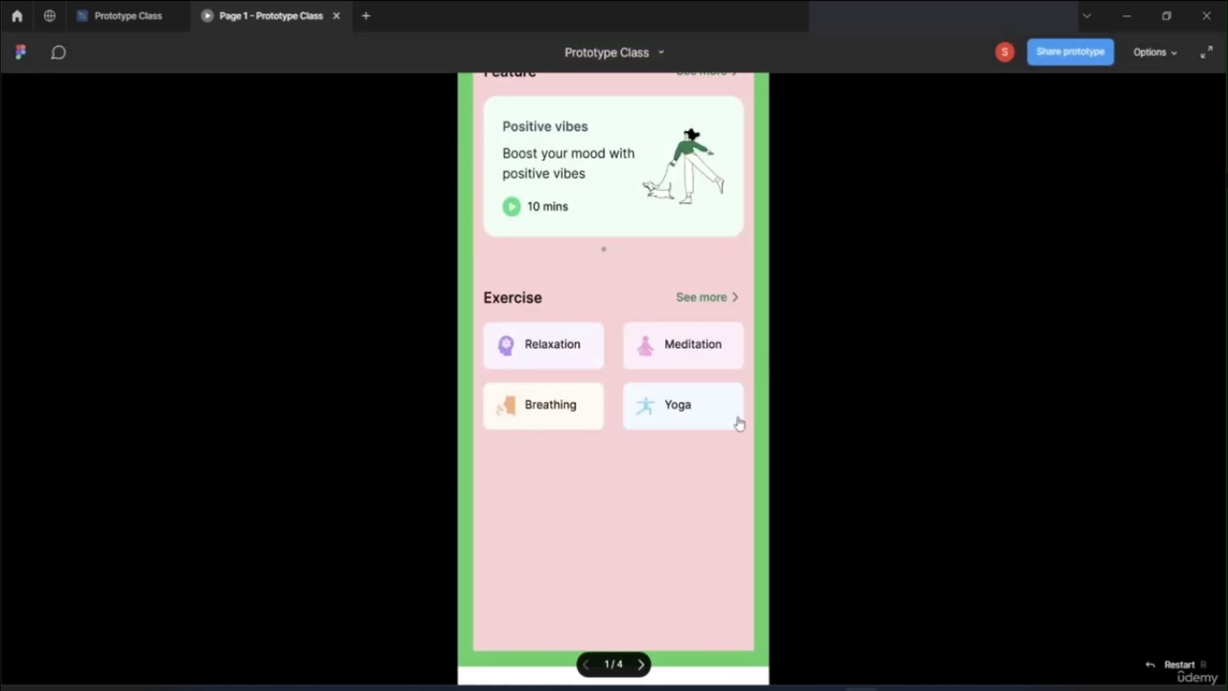
pyautogui.click(548, 360)
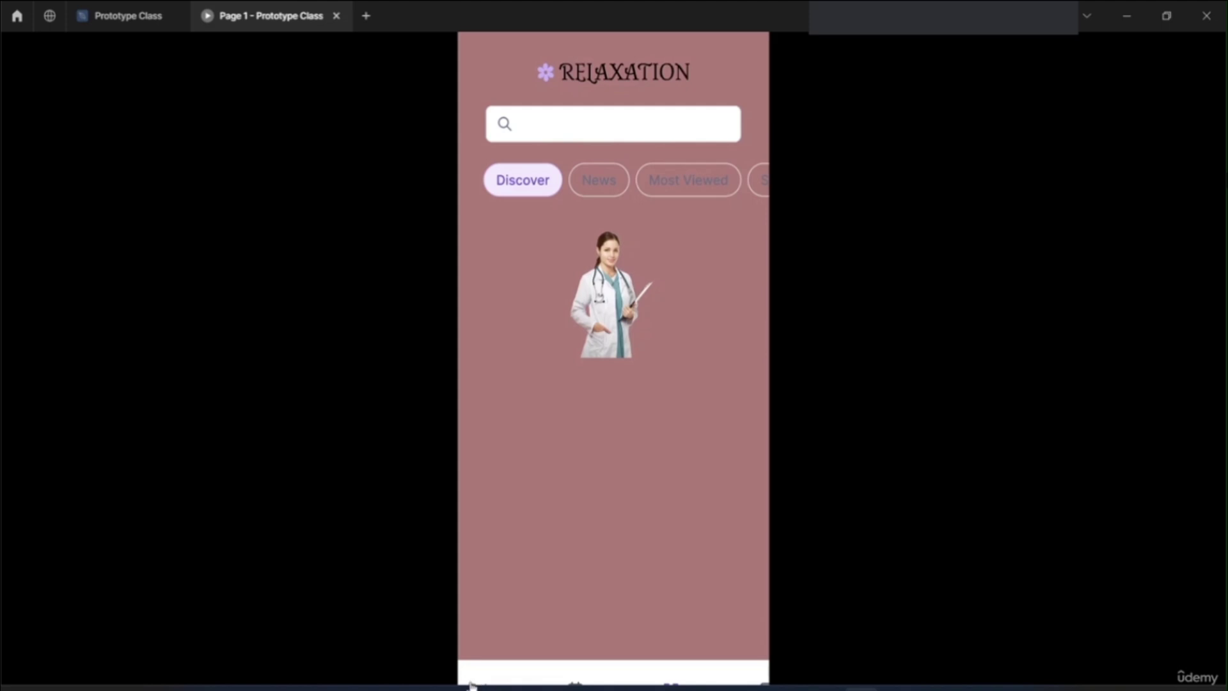
pyautogui.click(470, 684)
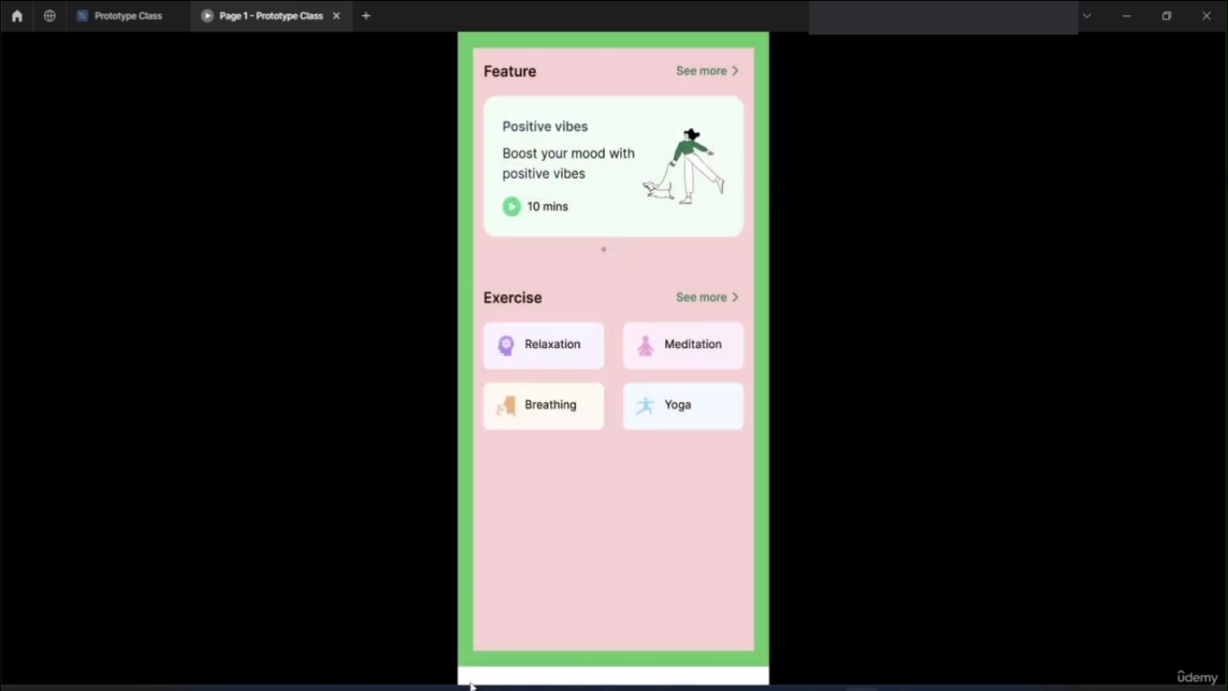
# Test the Breathing card, return to the Home Page, and test the Yoga card in the presentation.
pyautogui.click(557, 417)
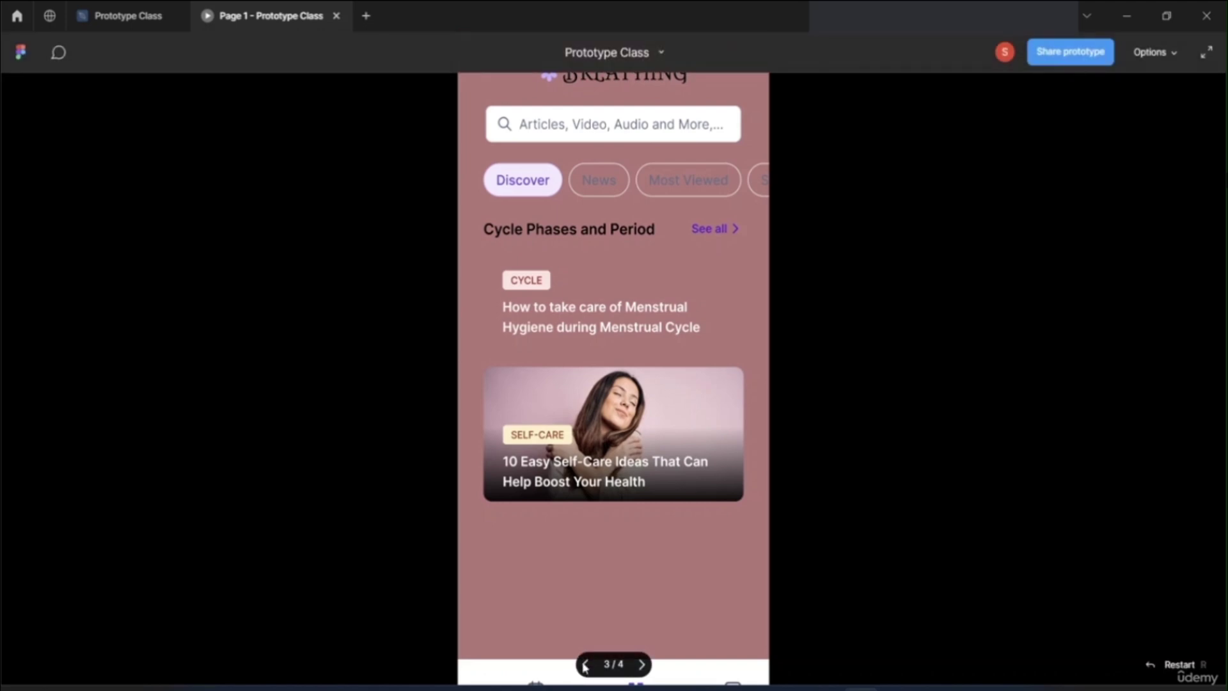
pyautogui.click(585, 664)
pyautogui.click(584, 664)
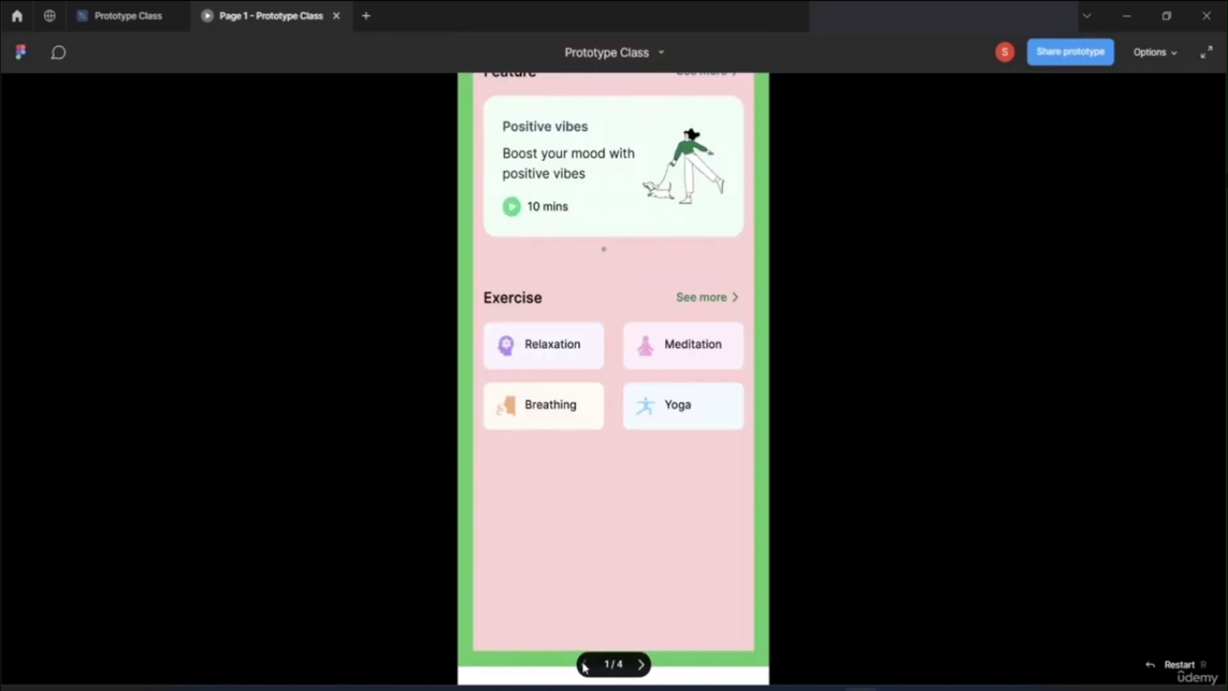
pyautogui.click(684, 413)
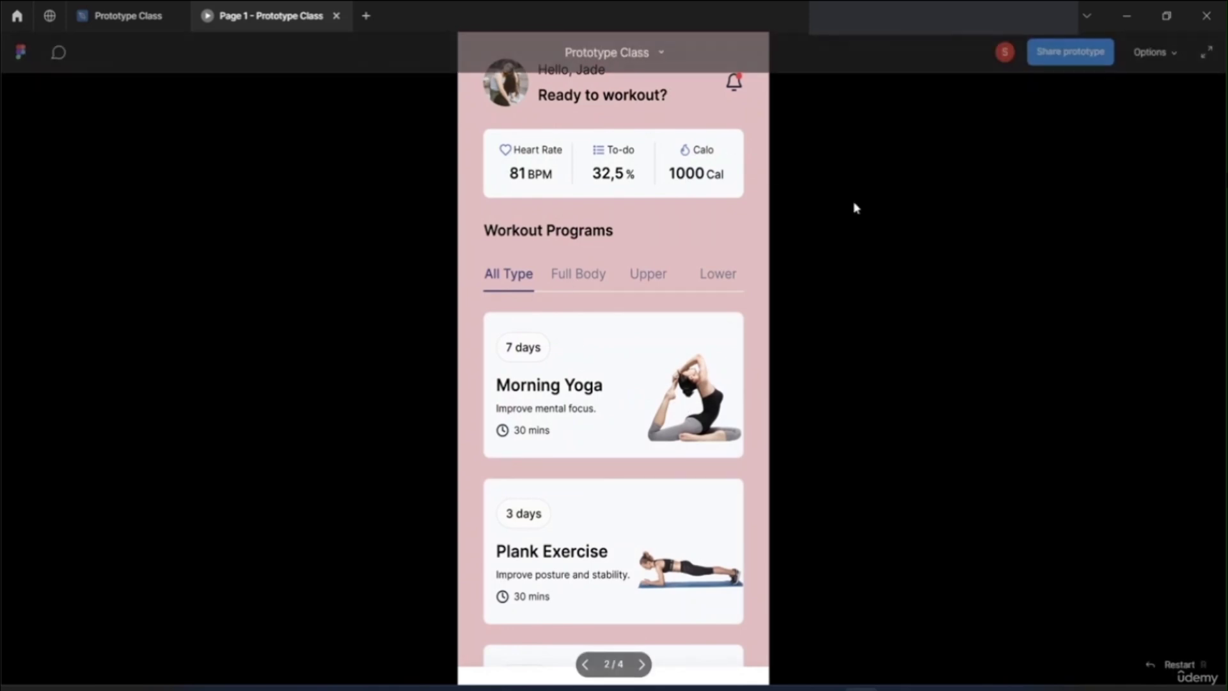
# Share the prototype with anyone with the link as can view, and copy its link.
pyautogui.click(1066, 56)
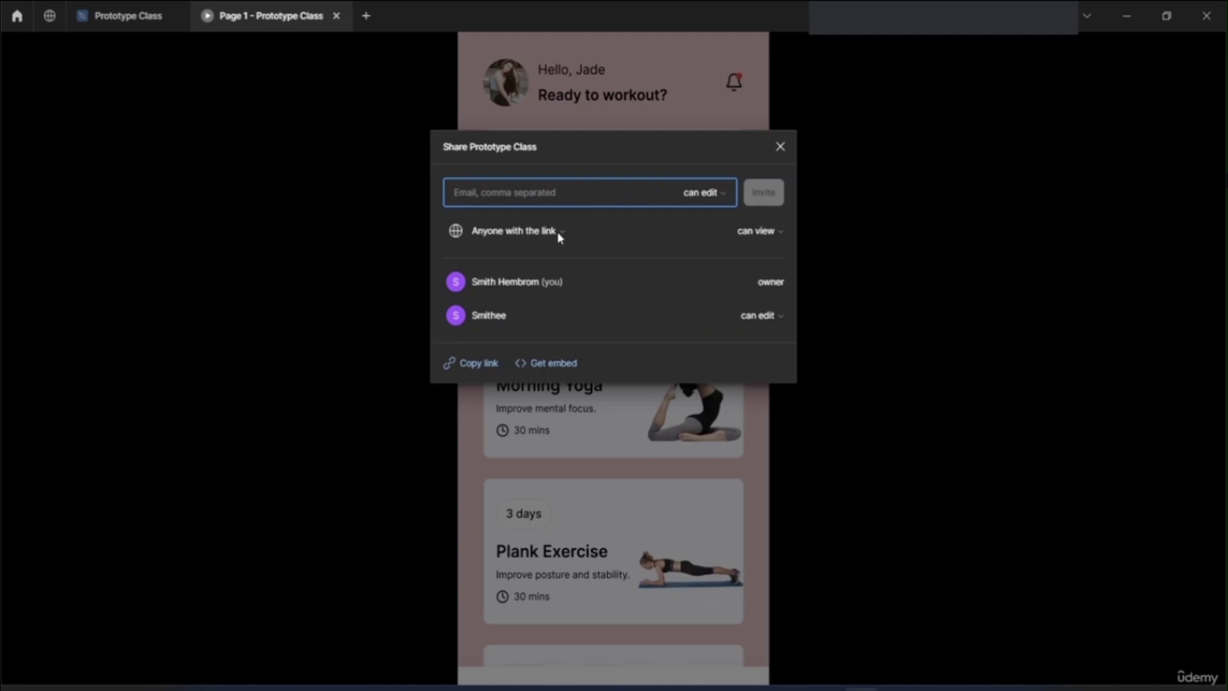
pyautogui.click(758, 231)
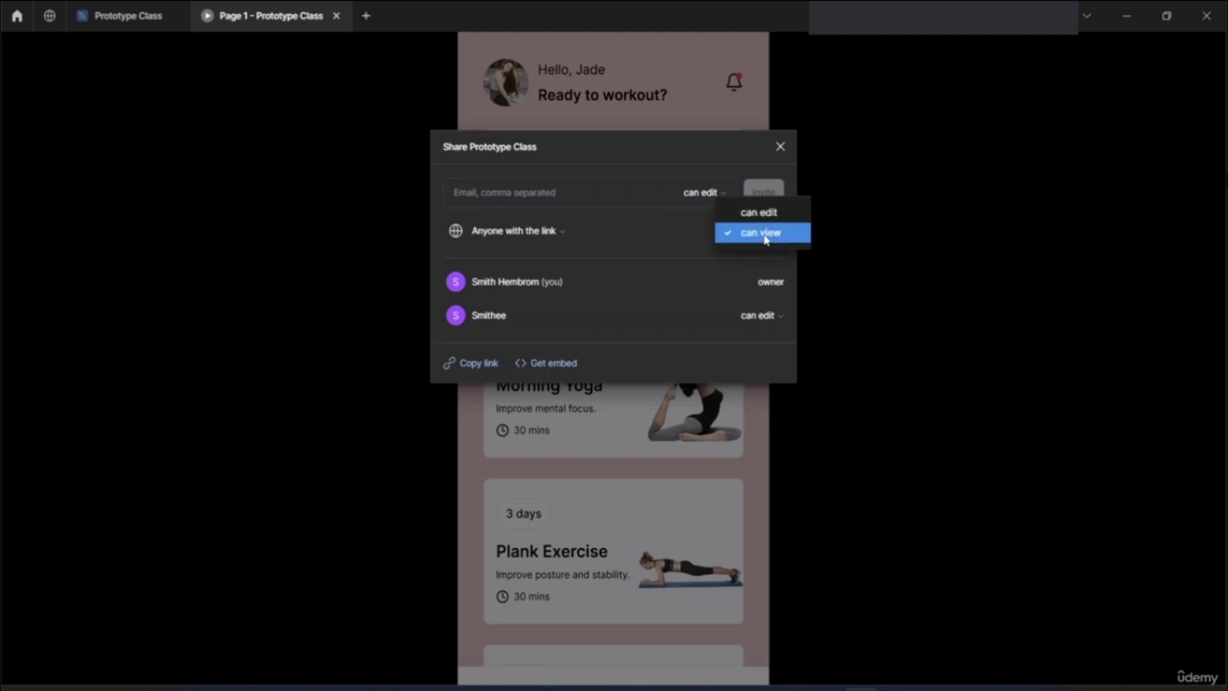
pyautogui.click(766, 238)
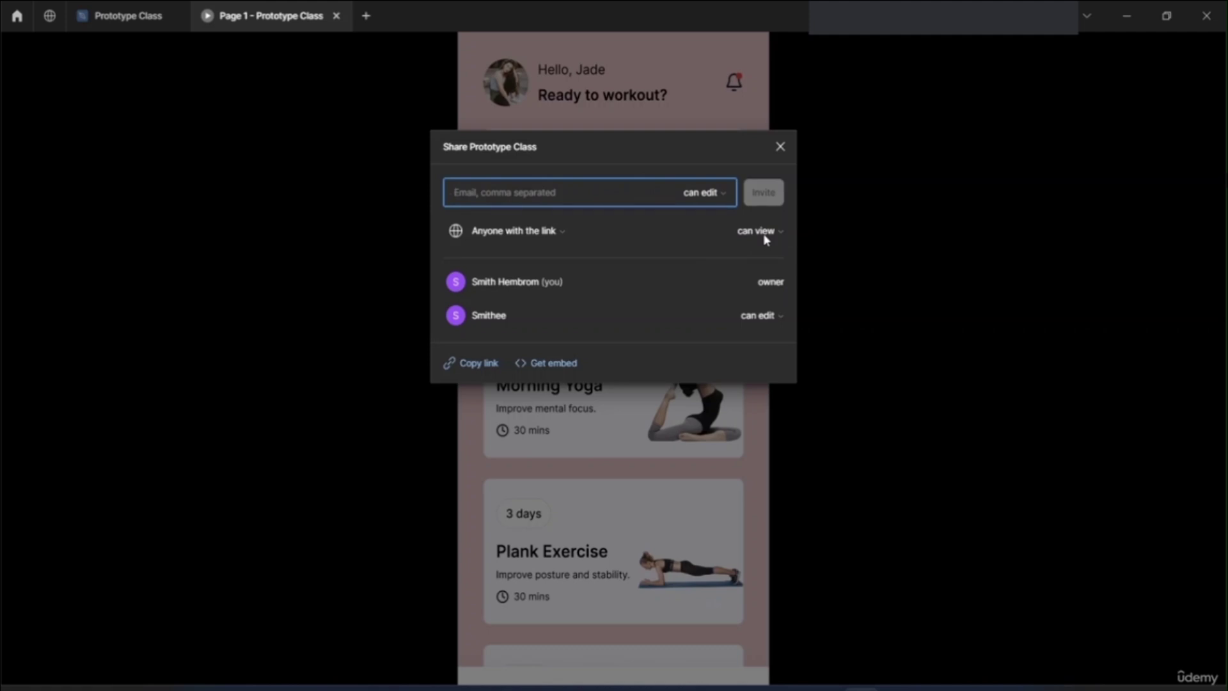
pyautogui.click(474, 365)
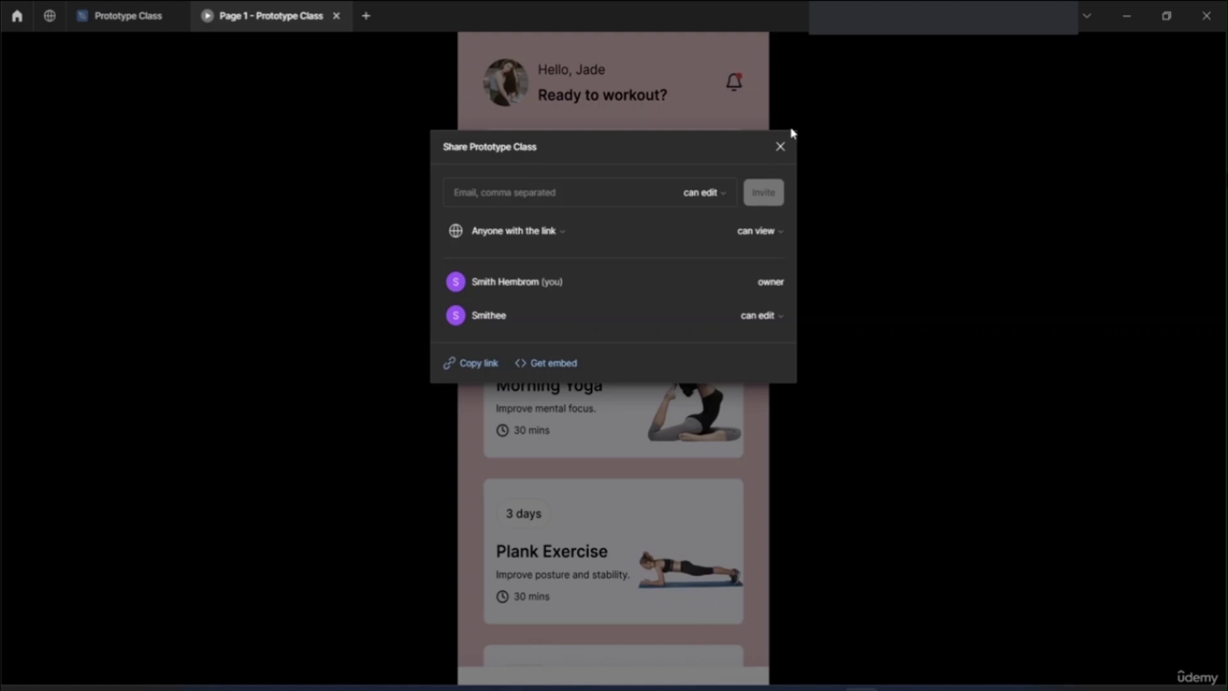
pyautogui.click(780, 146)
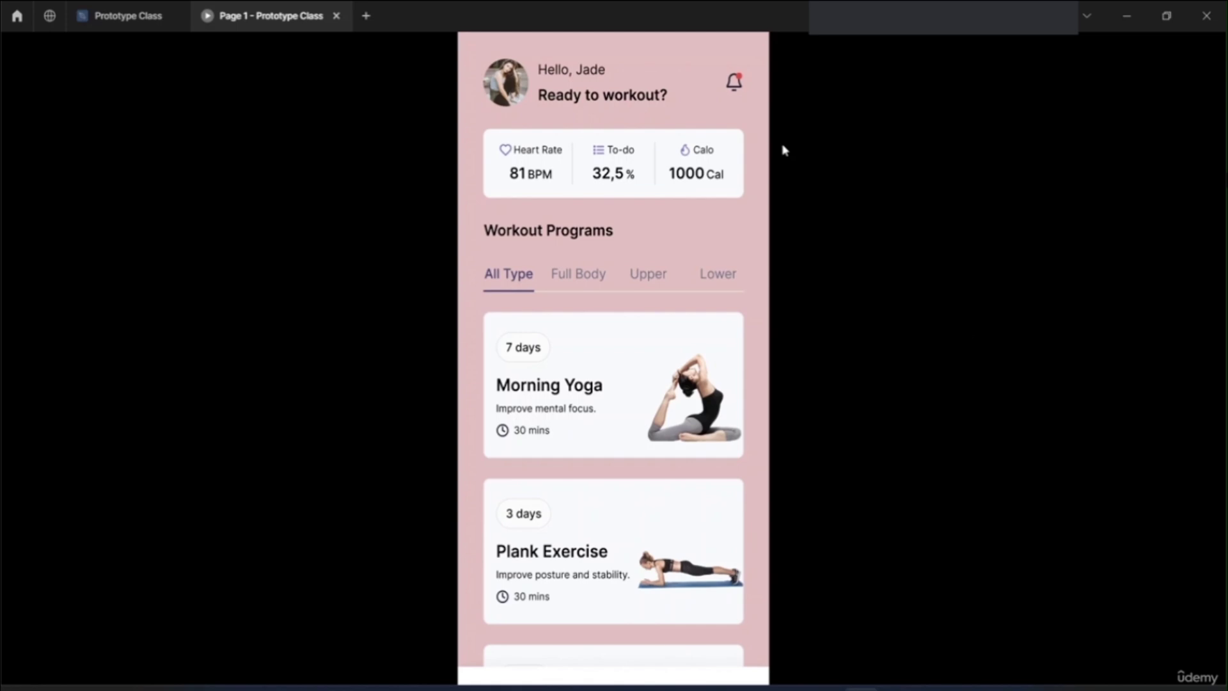